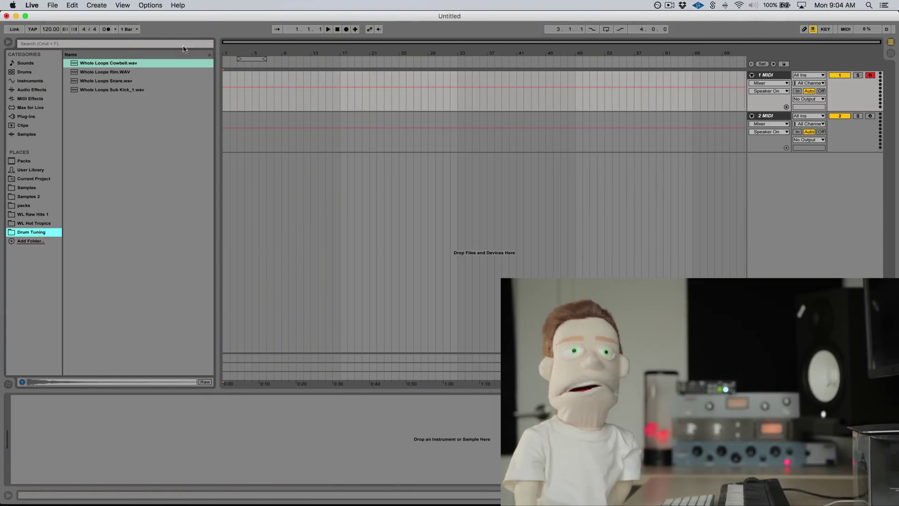
Load Whole Loops Sub Kick_1.wav onto the first MIDI track, convert its Simpler to Sampler, and turn Snap off with sample end 30665
left_click(129, 90)
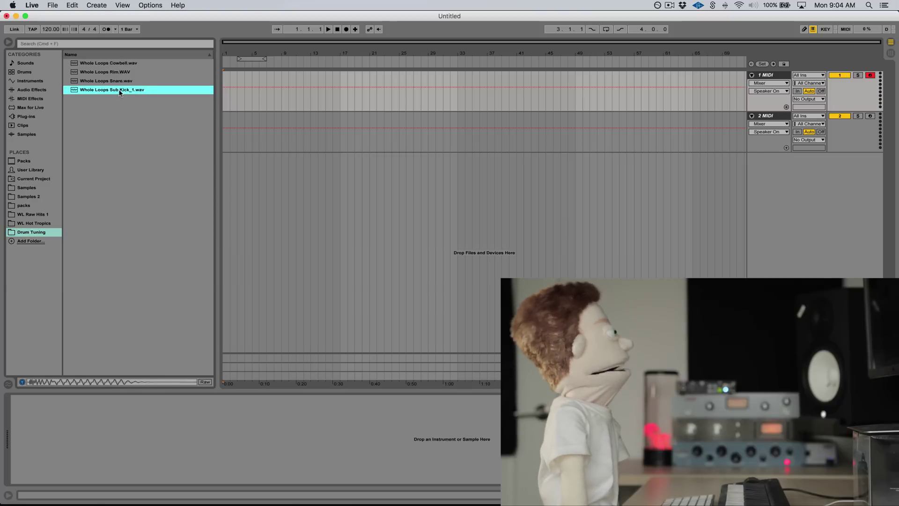
double_click(114, 91)
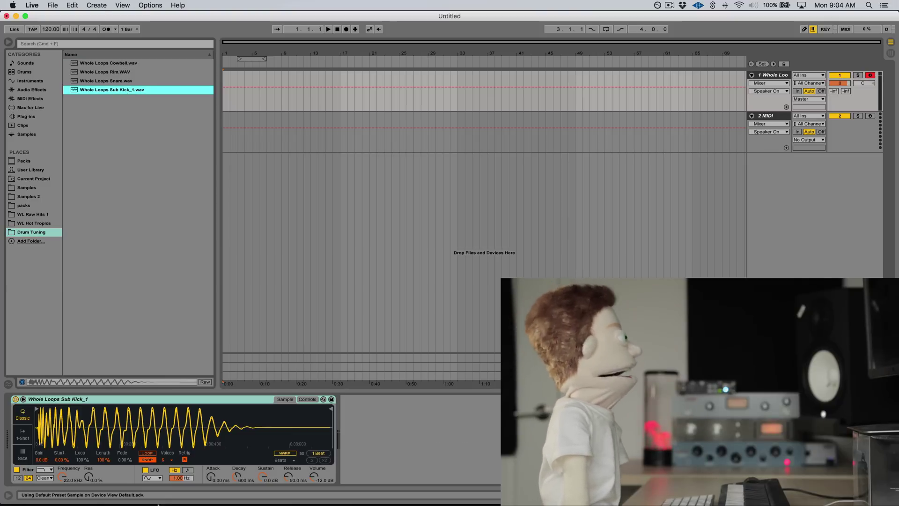
right_click(184, 399)
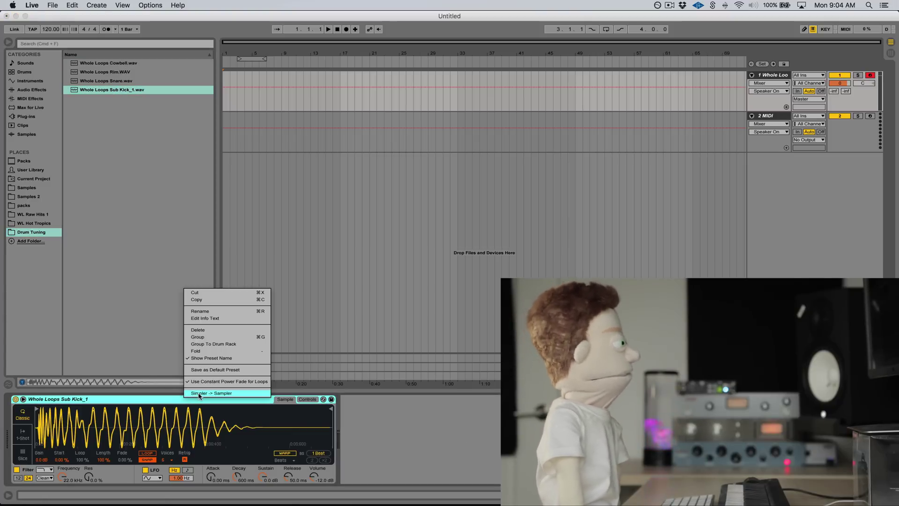
left_click(198, 394)
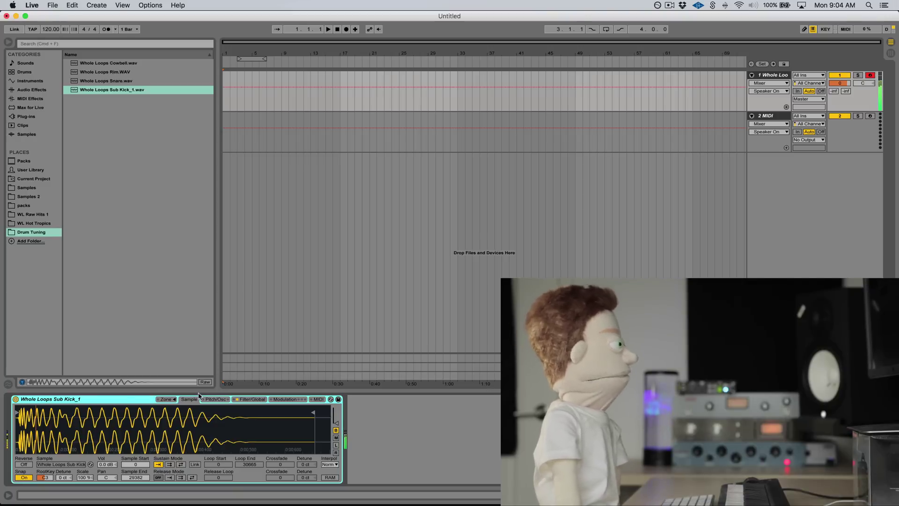
left_click(24, 477)
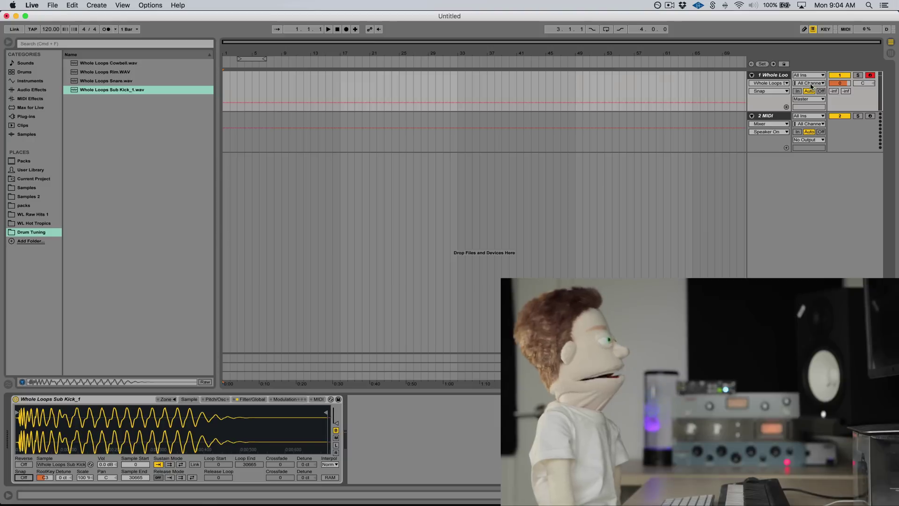
Load the Operator instrument onto the second MIDI track as a reference tone
left_click(775, 117)
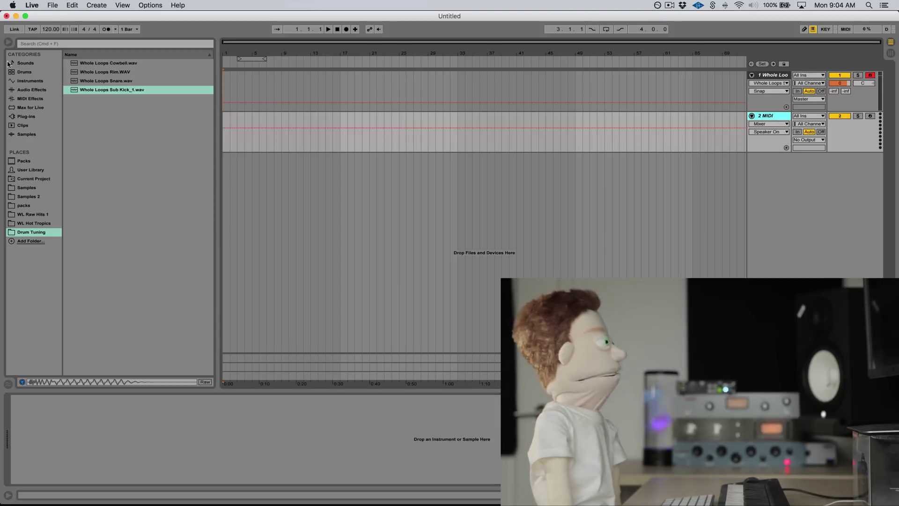
left_click(34, 82)
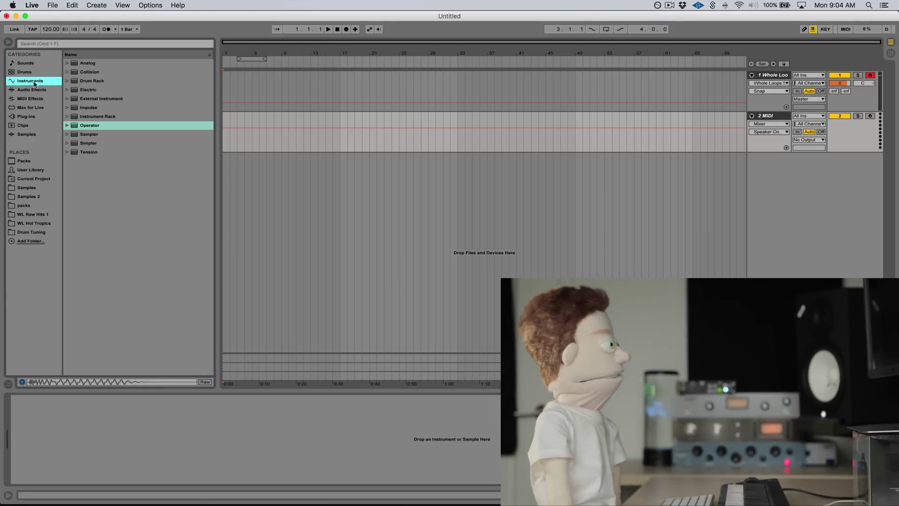
double_click(90, 126)
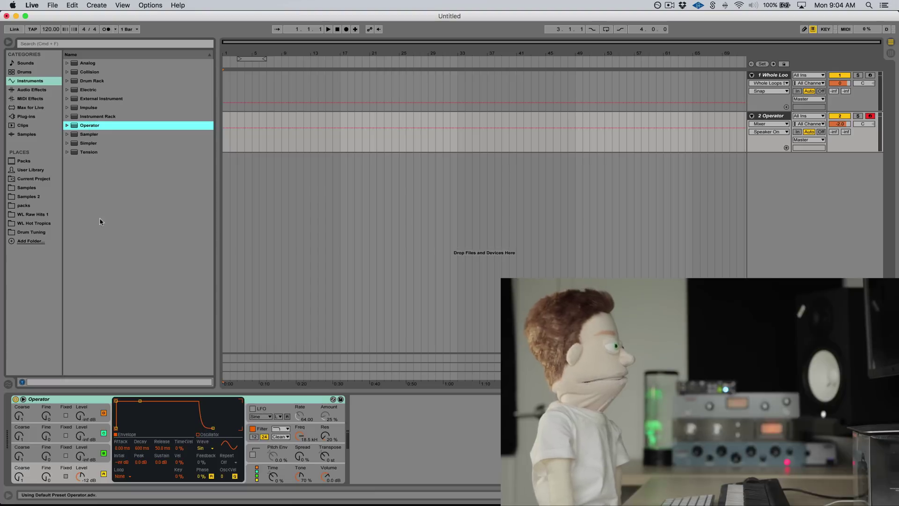
Add the Tuner audio effect to the kick track and arm both the kick and Operator tracks
left_click(38, 91)
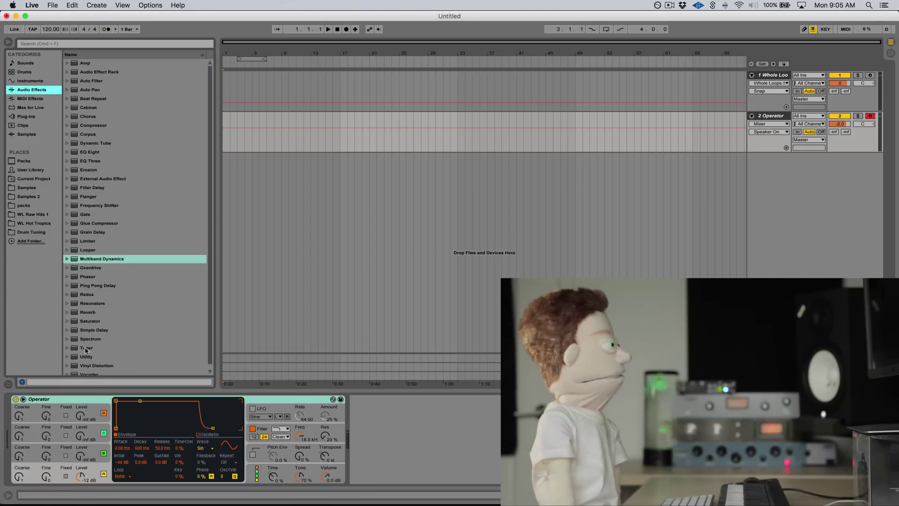
left_click_drag(86, 350, 774, 77)
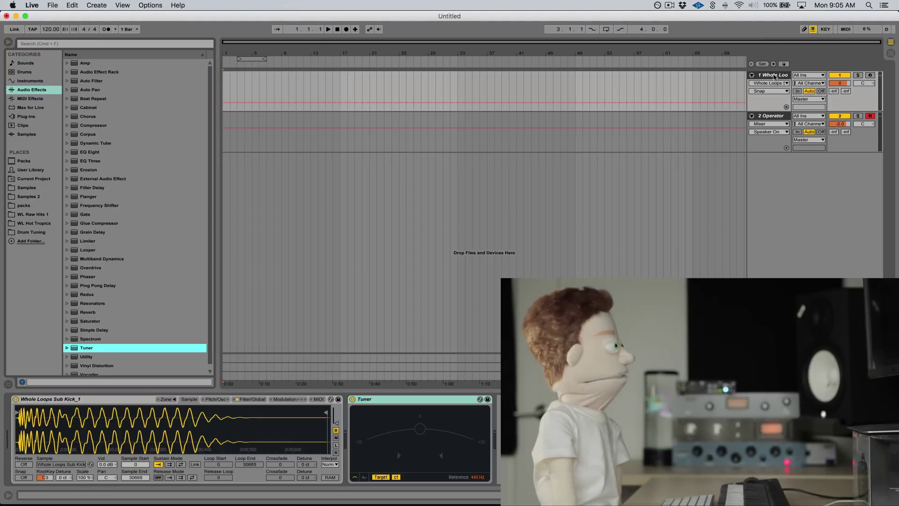
left_click(774, 76)
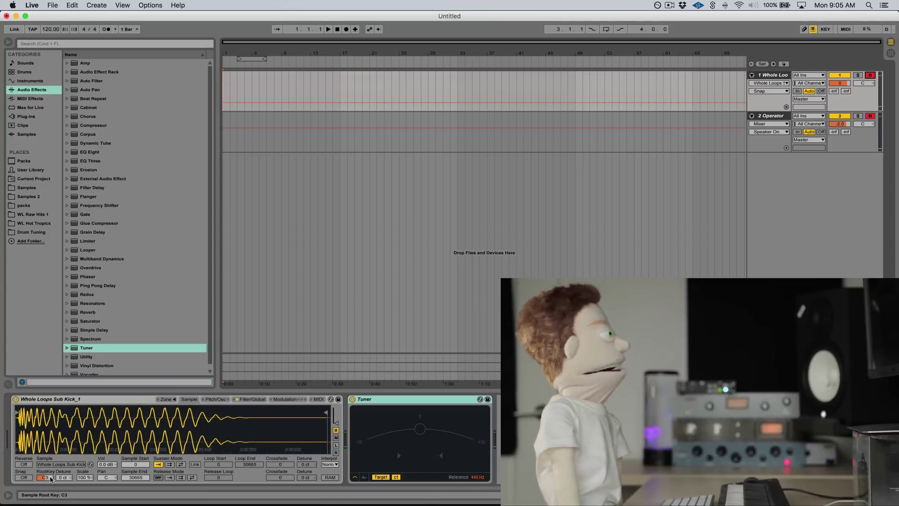
Tune the kick sample against Operator with root key D1 and detune +28 ct, auditioning it with Operator briefly disarmed
left_click_drag(51, 477, 50, 489)
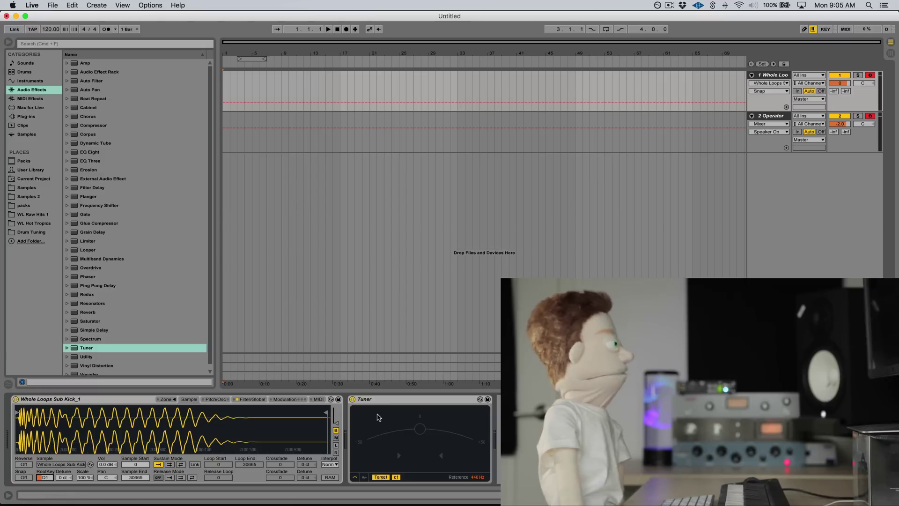
key("a")
left_click_drag(63, 476, 62, 487)
key("a")
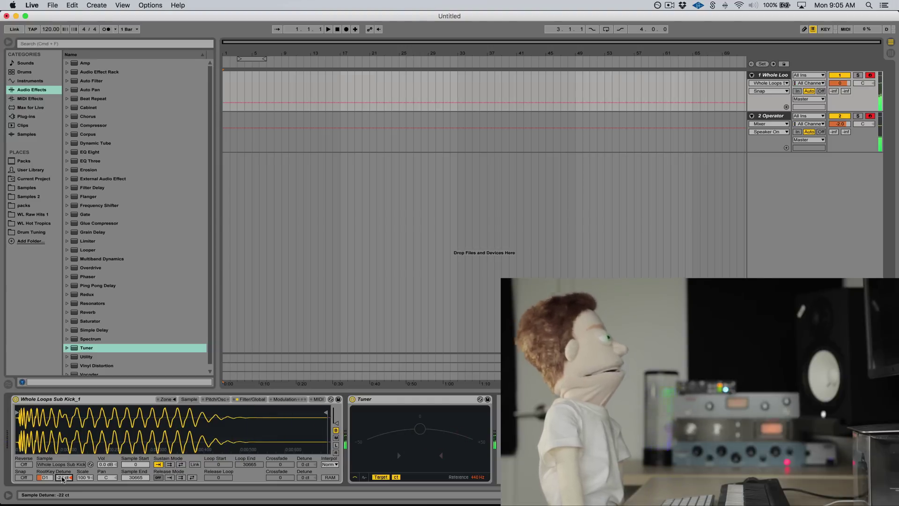
left_click_drag(62, 478, 64, 445)
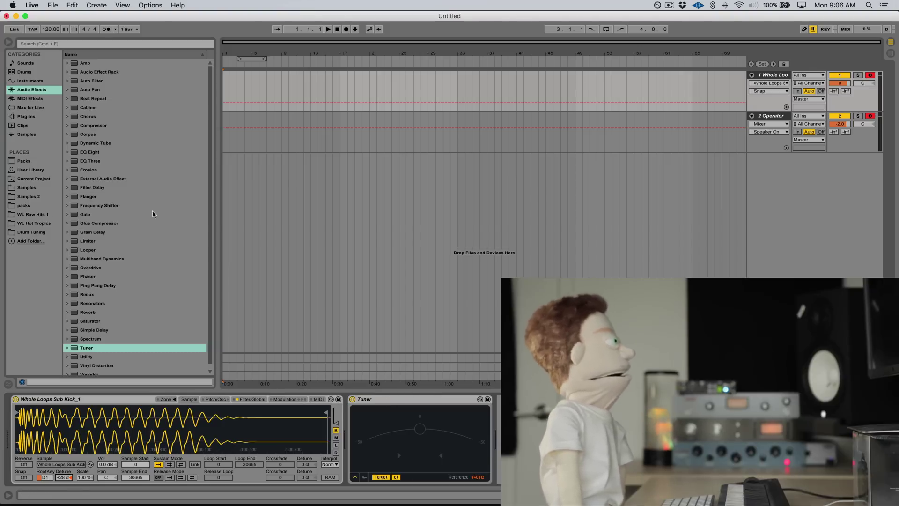
left_click(871, 116)
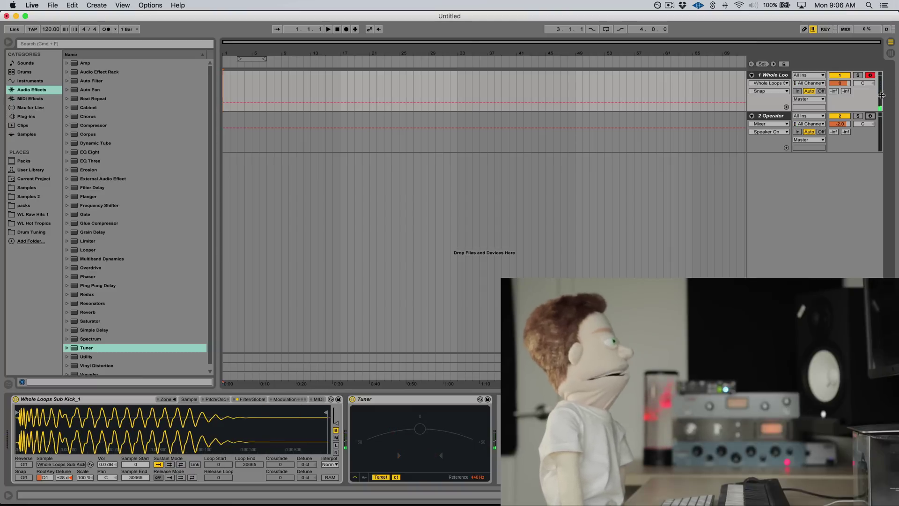
left_click(871, 116)
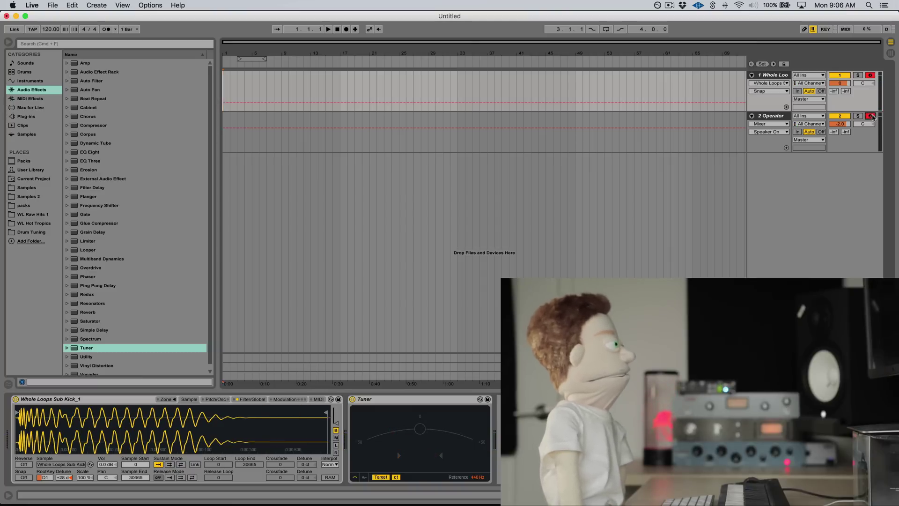
Replace the first track's kick instrument with Whole Loops Cowbell.wav from the Drum Tuning folder
left_click(36, 231)
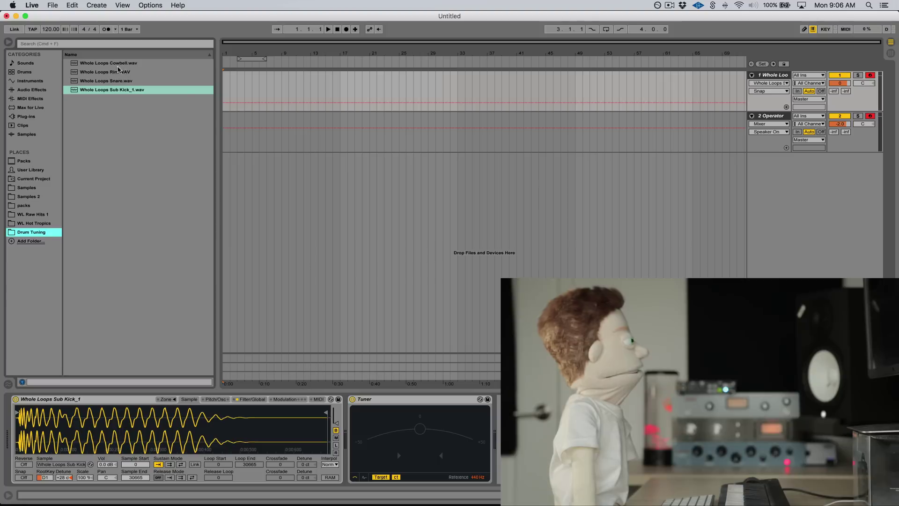
left_click(115, 63)
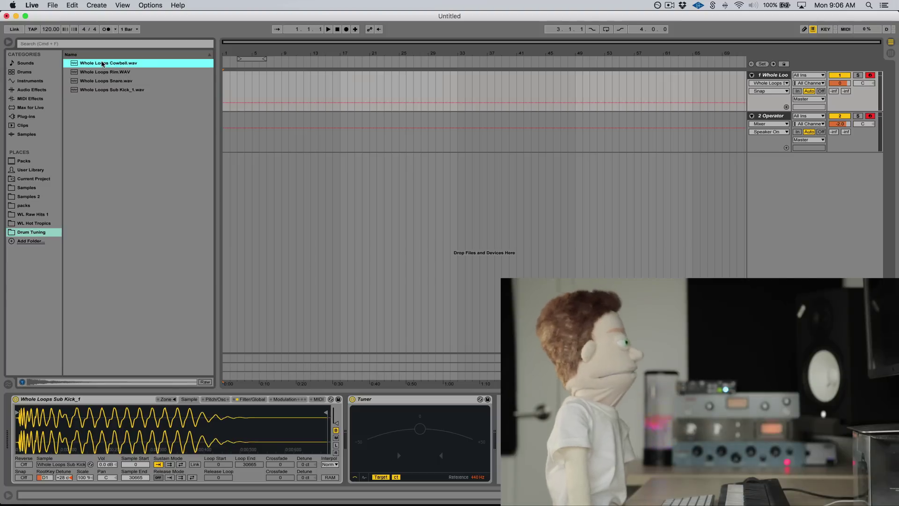
mouse_move(103, 64)
left_mouse_down()
mouse_move(140, 375)
mouse_move(137, 443)
mouse_move(157, 28)
mouse_move(117, 60)
left_mouse_up()
double_click(115, 64)
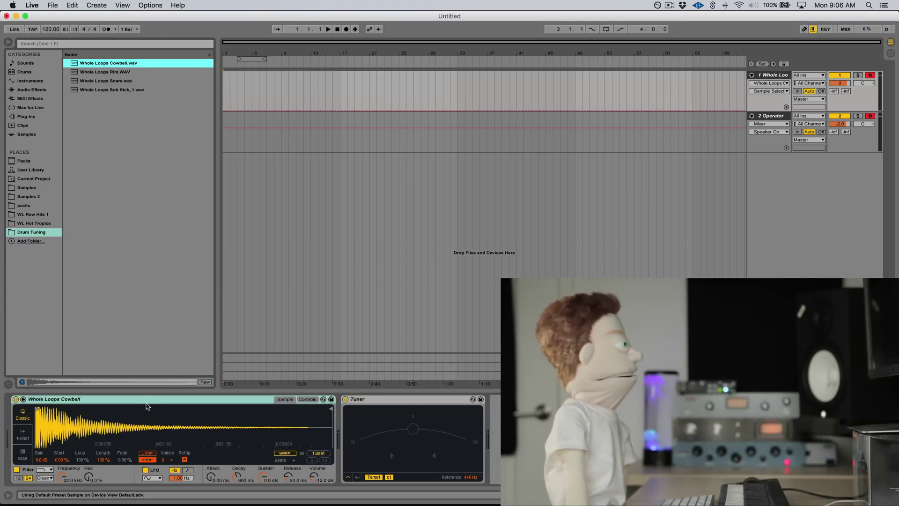
Convert the cowbell's Simpler to Sampler, turn Snap off, and extend the sample end to 10035
right_click(145, 400)
left_click(155, 403)
left_click(24, 478)
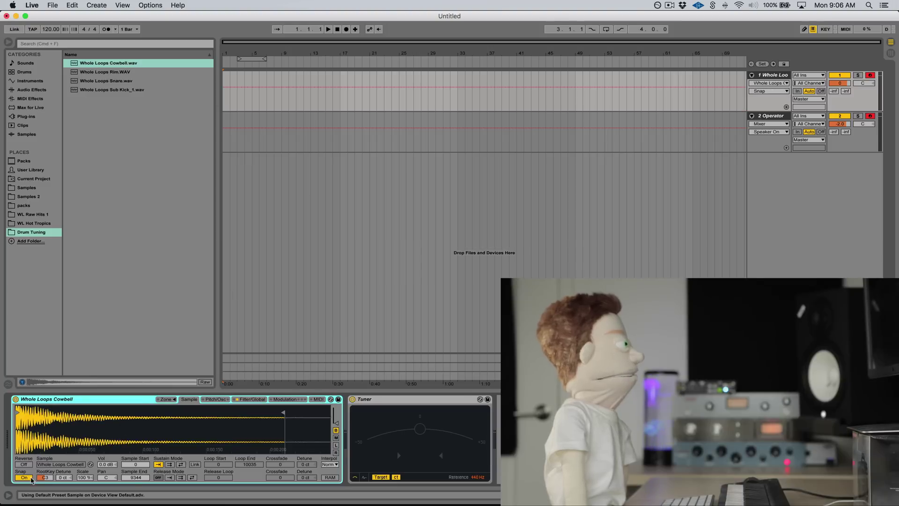
left_click_drag(284, 440, 303, 441)
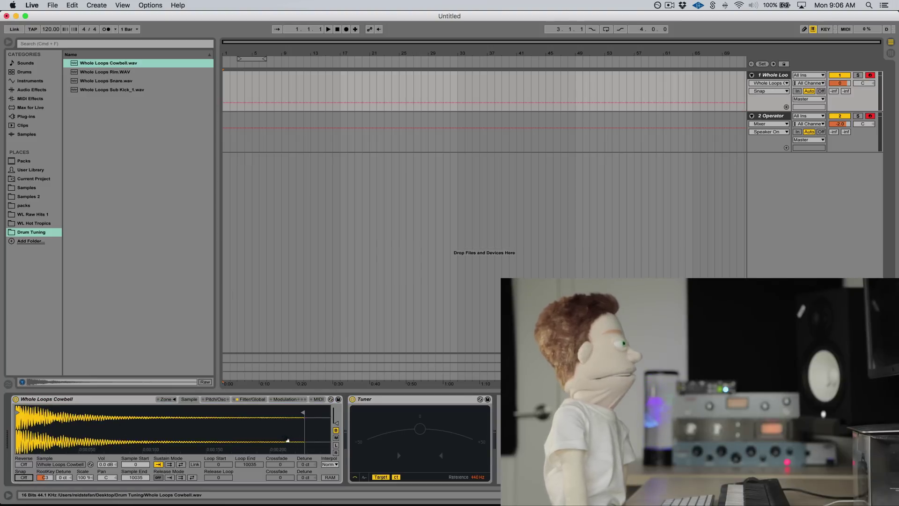
Tune the cowbell against Operator through its root key, and set its detune to -43 ct with the Operator track disarmed
key("a")
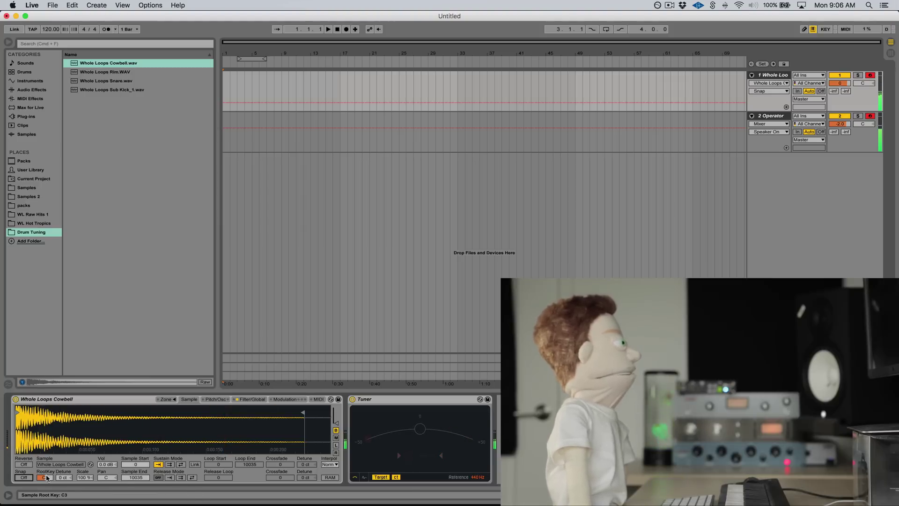
mouse_move(47, 477)
left_mouse_down()
mouse_move(46, 487)
mouse_move(45, 459)
mouse_move(44, 476)
mouse_move(63, 478)
mouse_move(63, 487)
mouse_move(56, 478)
left_mouse_up()
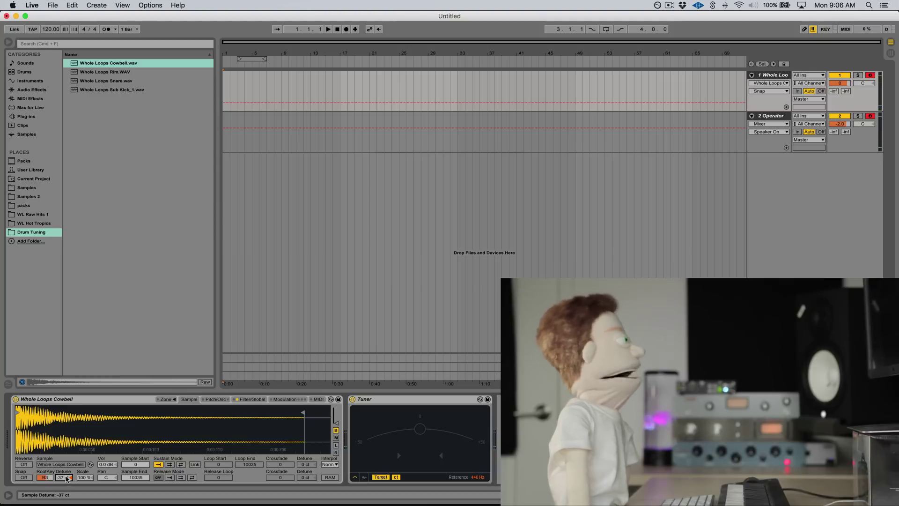
left_click_drag(67, 479, 67, 485)
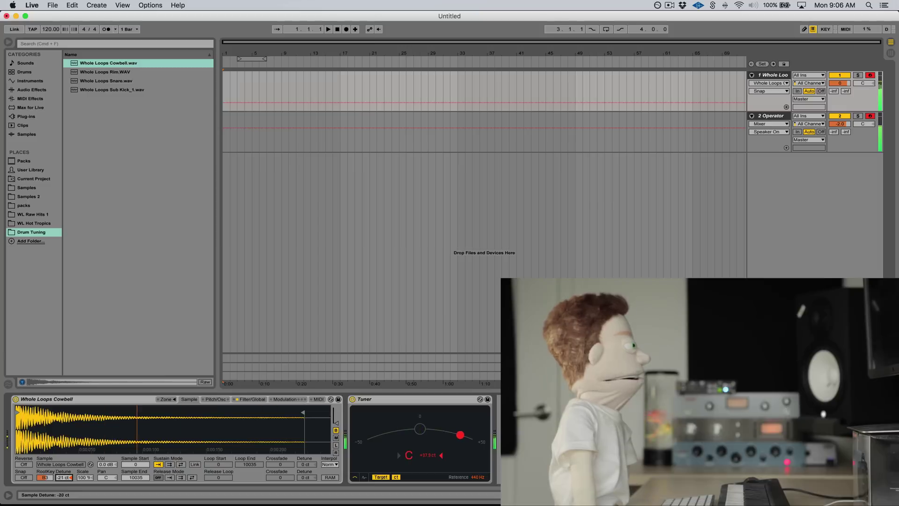
mouse_move(64, 478)
left_mouse_down()
mouse_move(64, 469)
mouse_move(63, 483)
left_mouse_up()
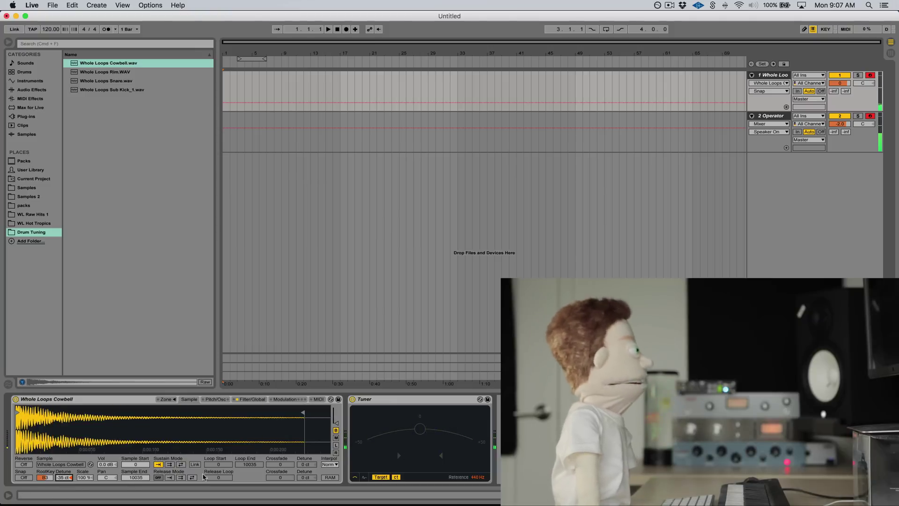
left_click_drag(62, 478, 62, 481)
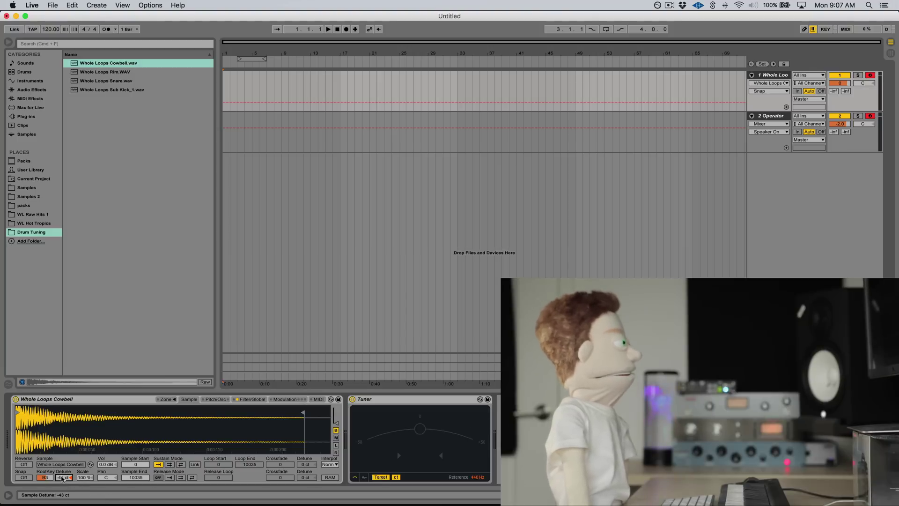
key("a")
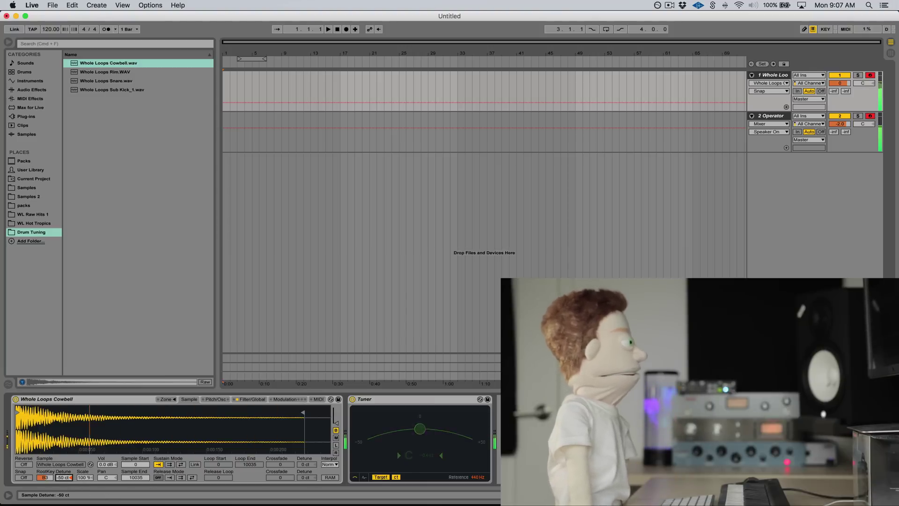
mouse_move(63, 478)
left_mouse_down()
mouse_move(63, 465)
mouse_move(64, 478)
left_mouse_up()
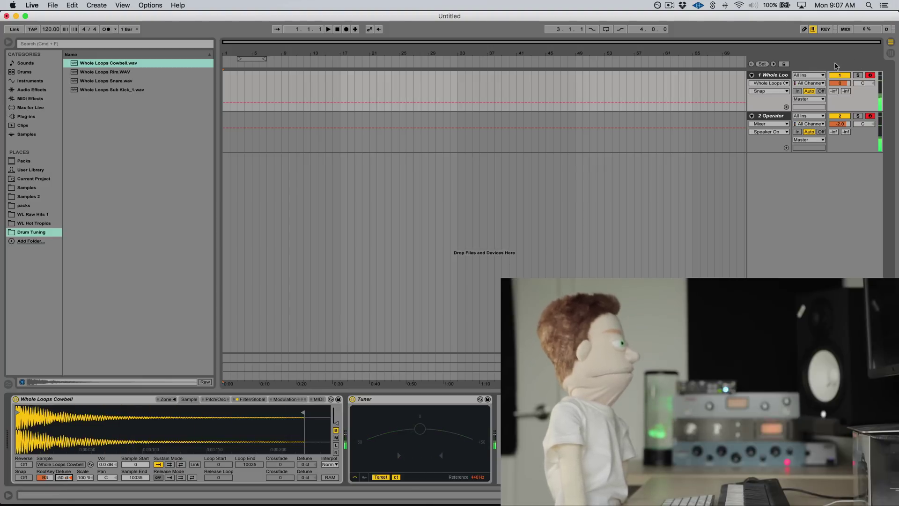
left_click(870, 116)
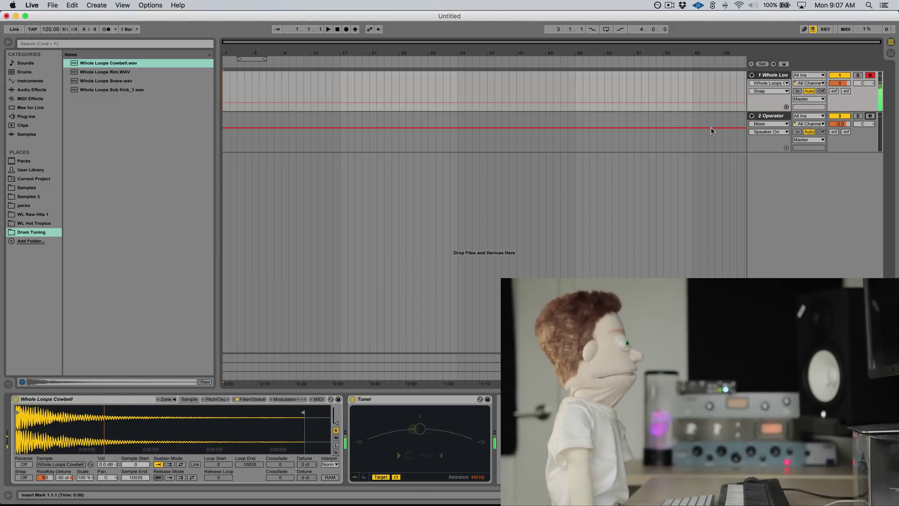
left_click_drag(63, 479, 62, 476)
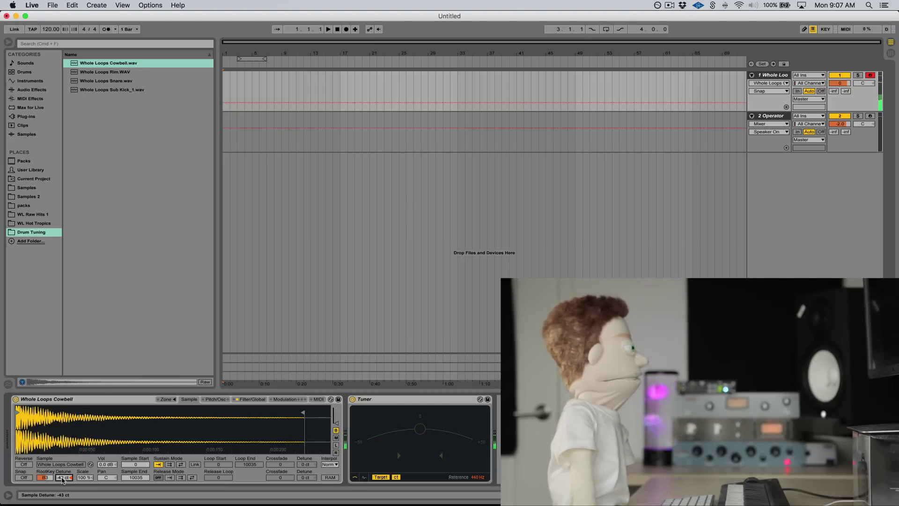
Load Whole Loops Snare.wav onto the first track, rearm Operator, and convert the snare to Sampler with Snap off and sample end 28112
double_click(105, 81)
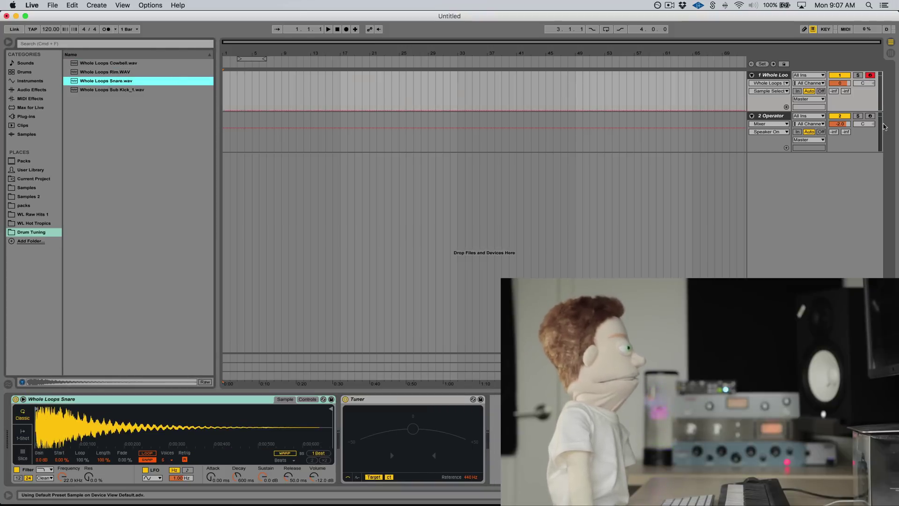
left_click(870, 116)
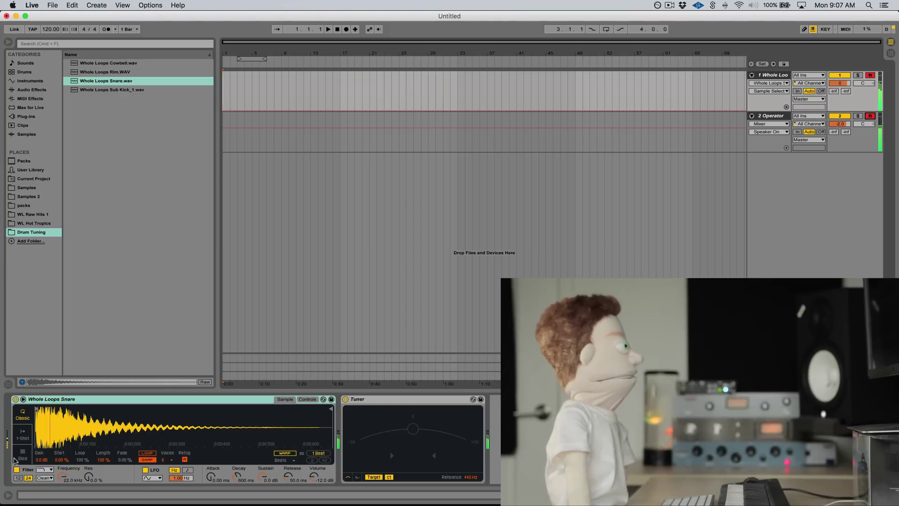
right_click(129, 399)
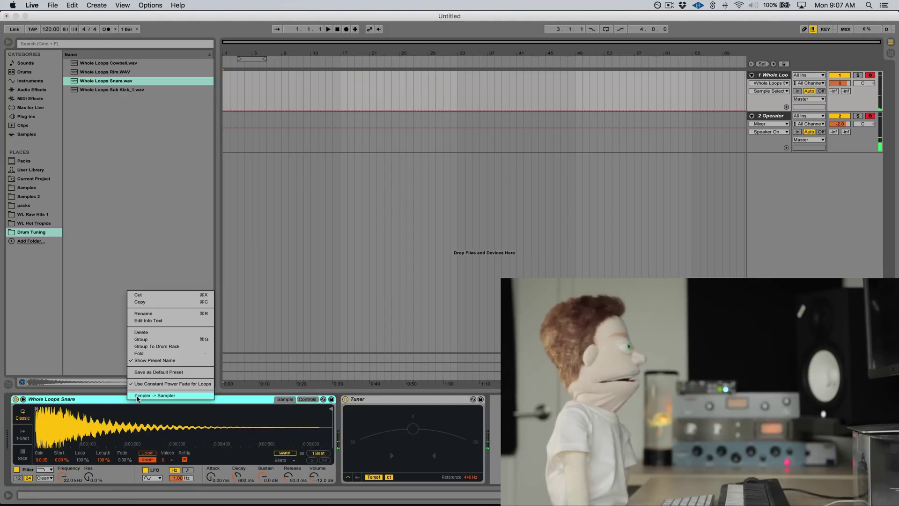
left_click(136, 392)
left_click(24, 477)
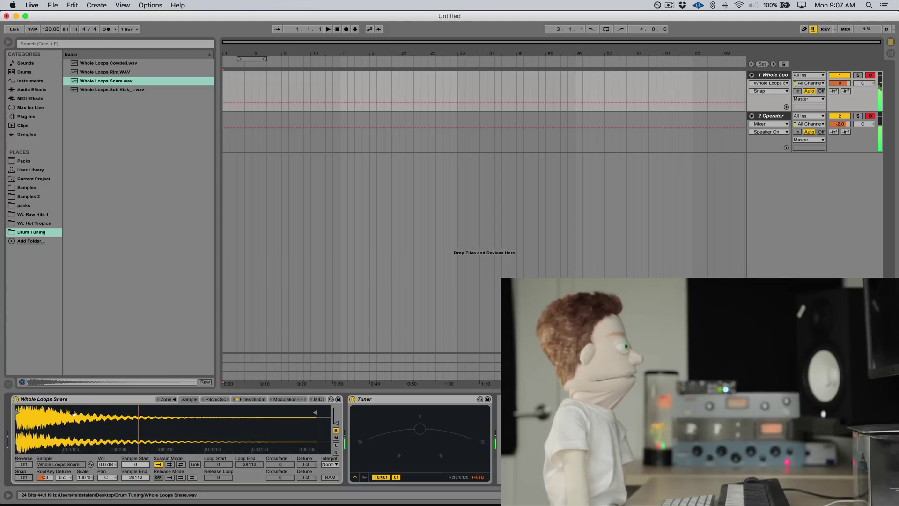
Adjust the snare's root key in Sampler to match the Operator reference tone
mouse_move(41, 477)
left_mouse_down()
mouse_move(40, 494)
mouse_move(41, 471)
left_mouse_up()
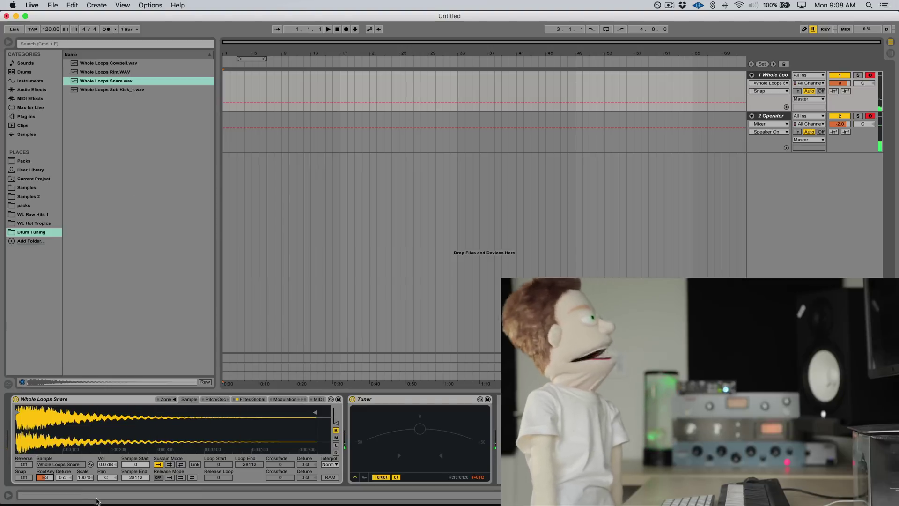
Lower the snare's root key into octave 2 to match the Operator reference tone, and disarm the Operator track
left_click(41, 477)
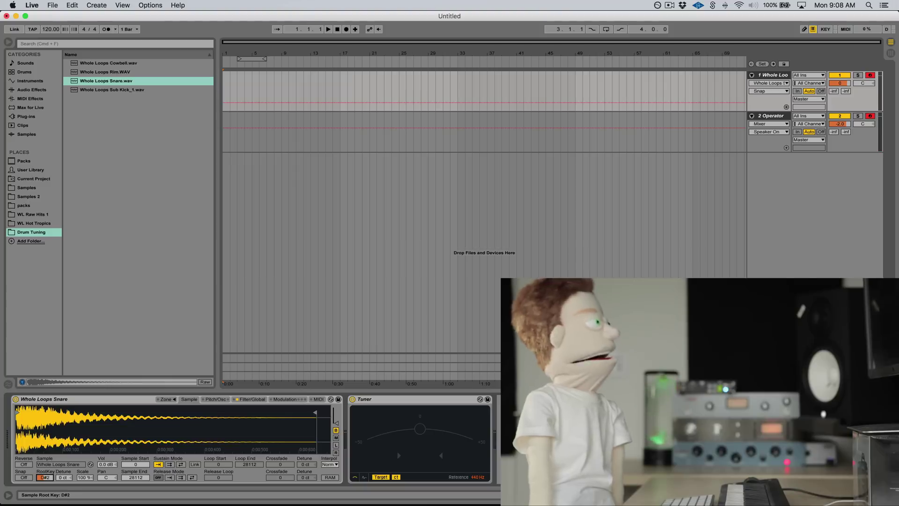
key("Up")
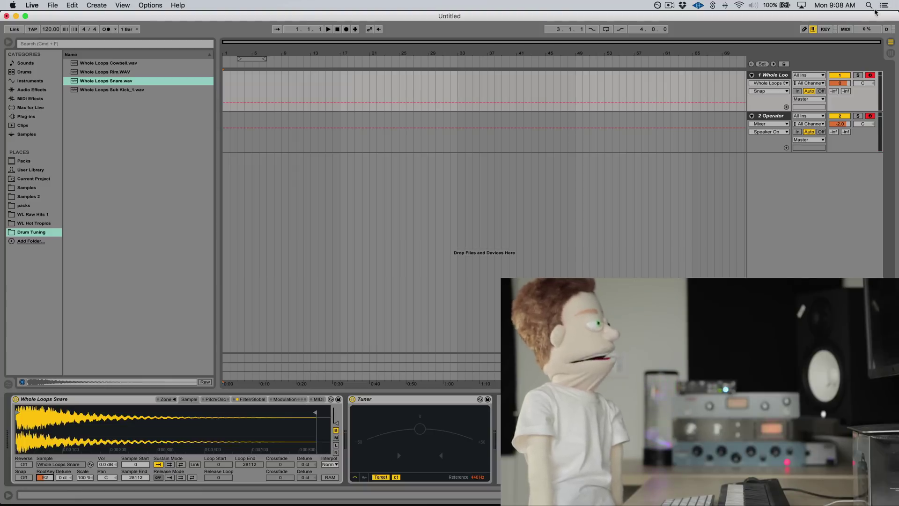
left_click(870, 116)
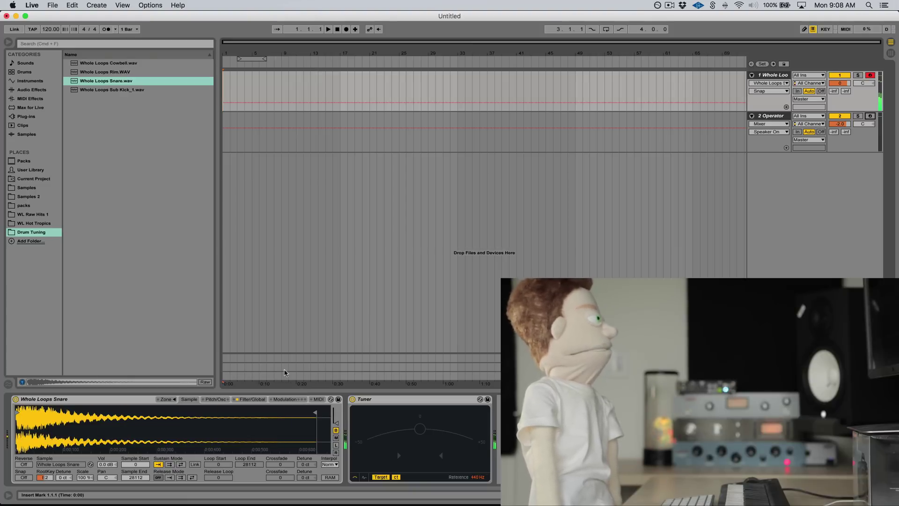
Load Whole Loops Rim.WAV onto the first track, convert its Simpler to Sampler, and turn Snap off
left_click(119, 75)
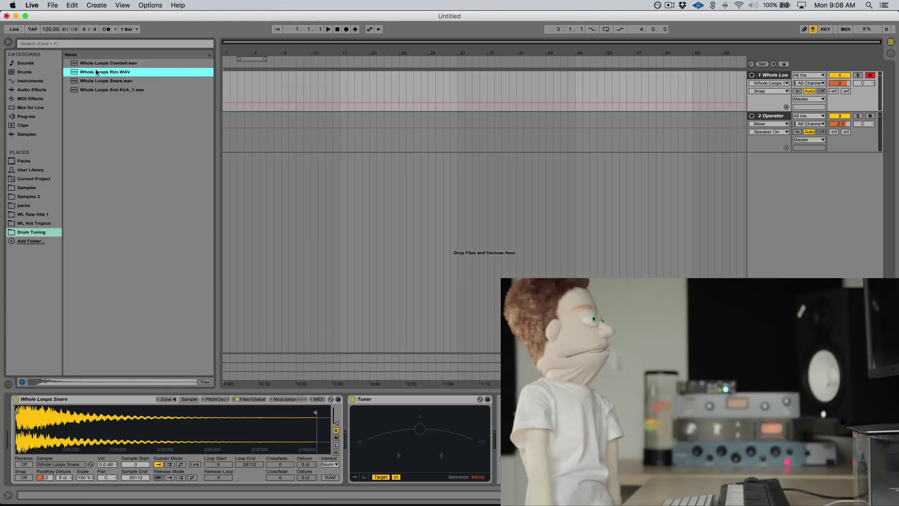
double_click(88, 74)
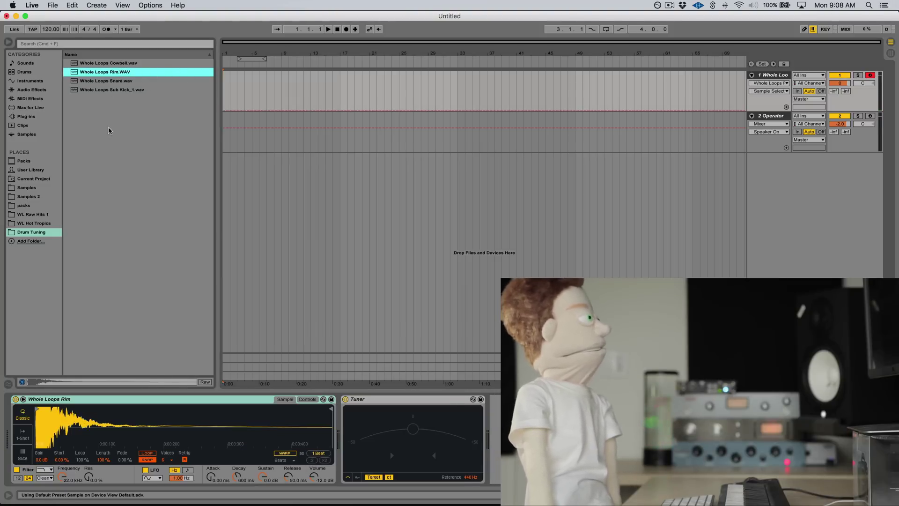
right_click(130, 401)
left_click(139, 396)
left_click(24, 478)
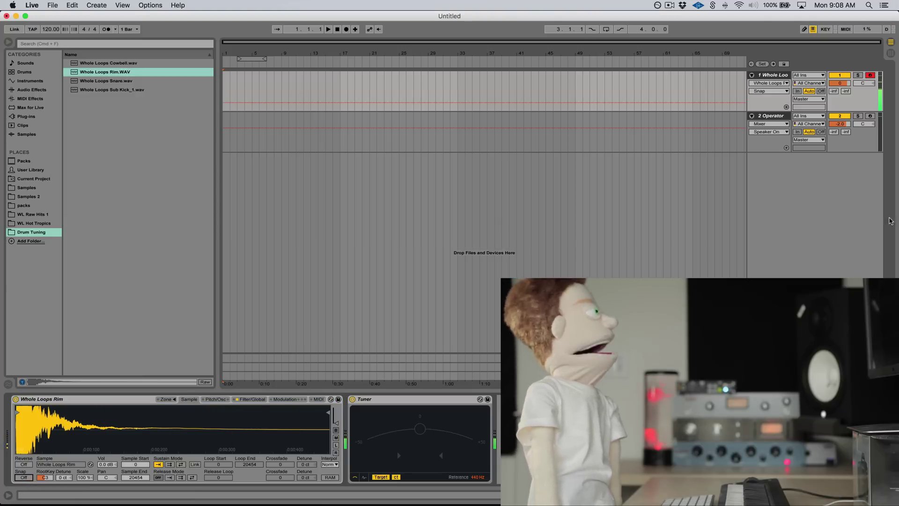
Rearm the Operator track and raise the rim sample's root key to C#4 against the reference tone
left_click(871, 117)
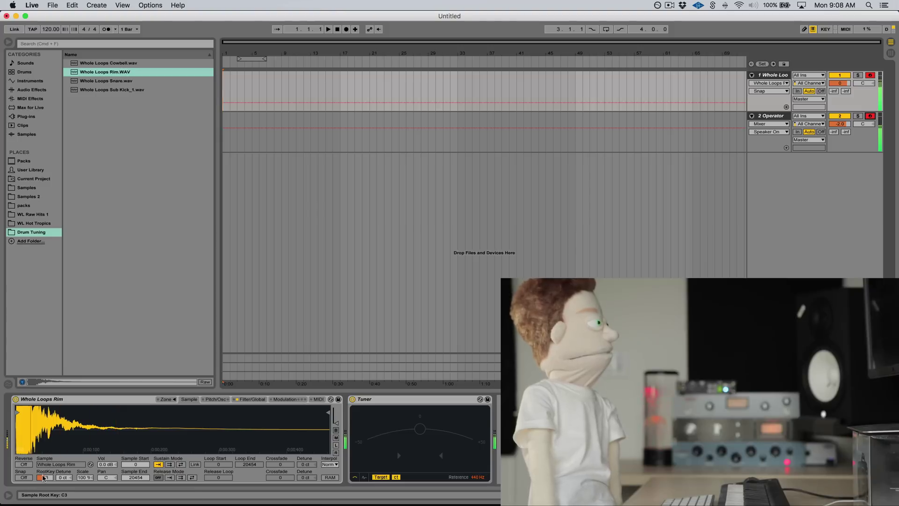
left_click_drag(42, 477, 43, 462)
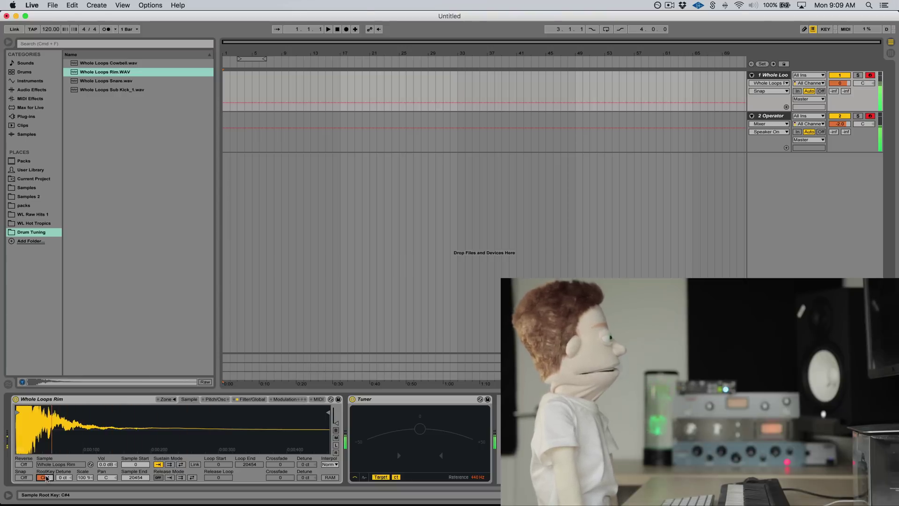
left_click_drag(46, 478, 48, 474)
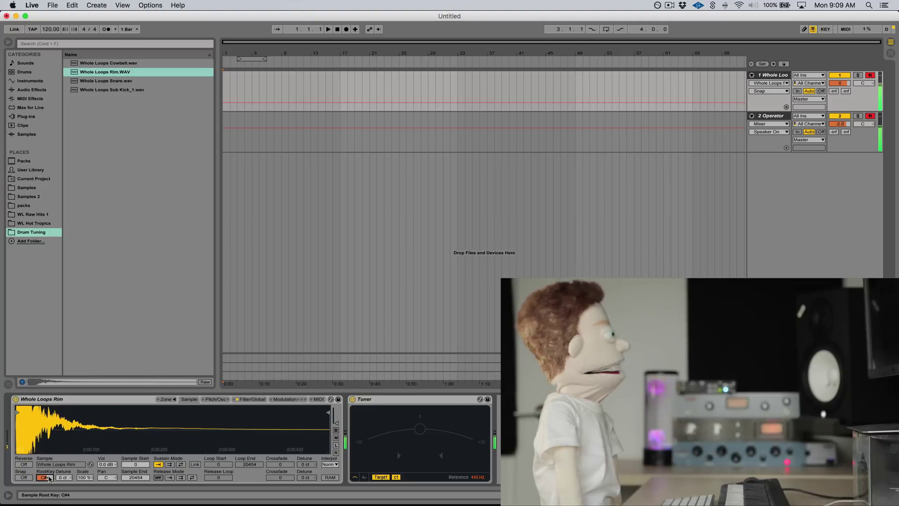